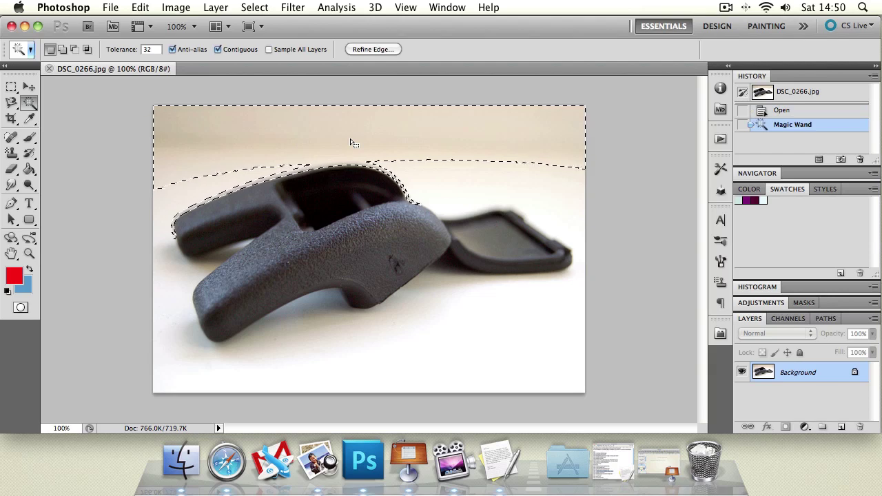
Reselect the upper backdrop with the Magic Wand and convert the locked Background into Layer 0
{"action": "key", "text": "super+d"}
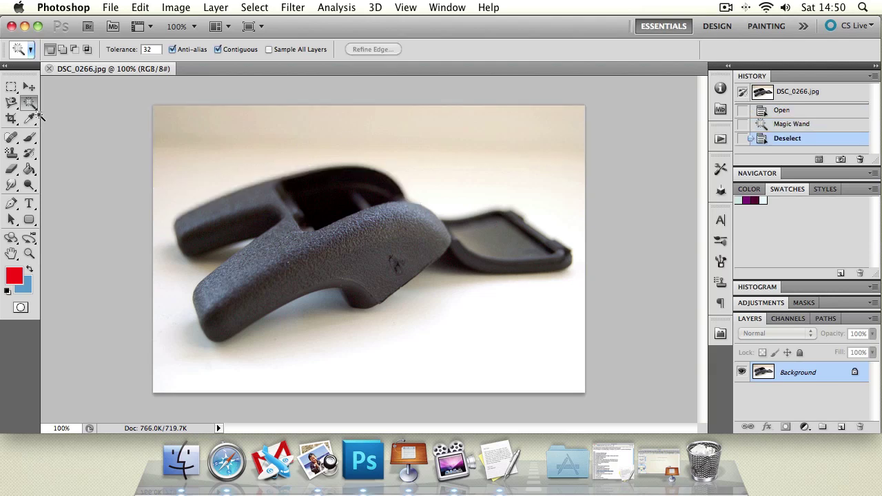
{"action": "left_click", "coordinate": [246, 128]}
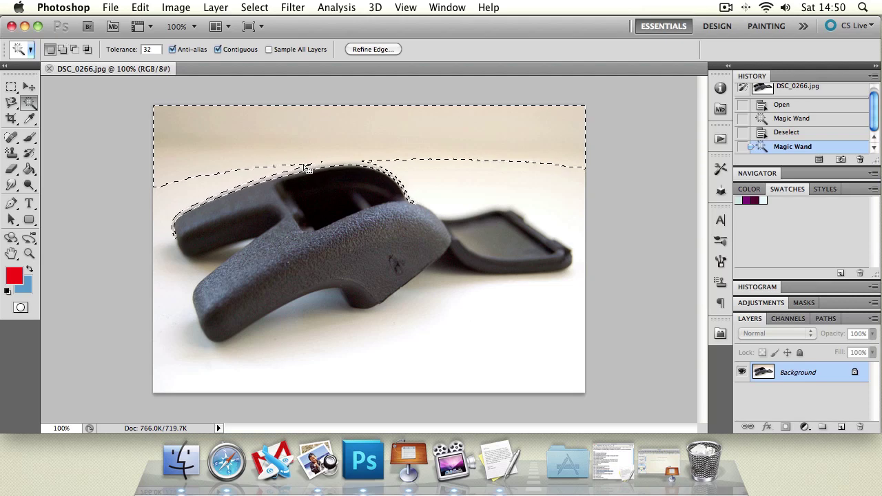
{"action": "double_click", "coordinate": [824, 375]}
{"action": "key", "text": "Return"}
Try clearing the selected upper backdrop, undo the clearing and leave nothing selected
{"action": "key", "text": "Delete"}
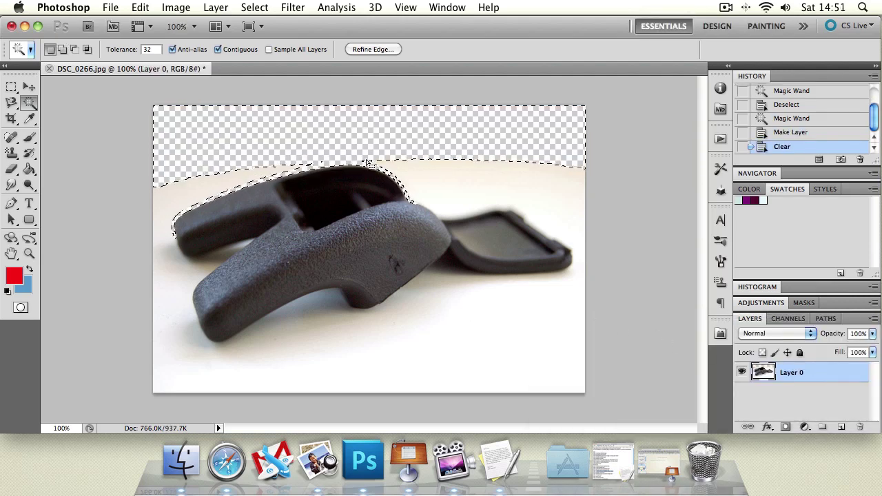
{"action": "key", "text": "super+d"}
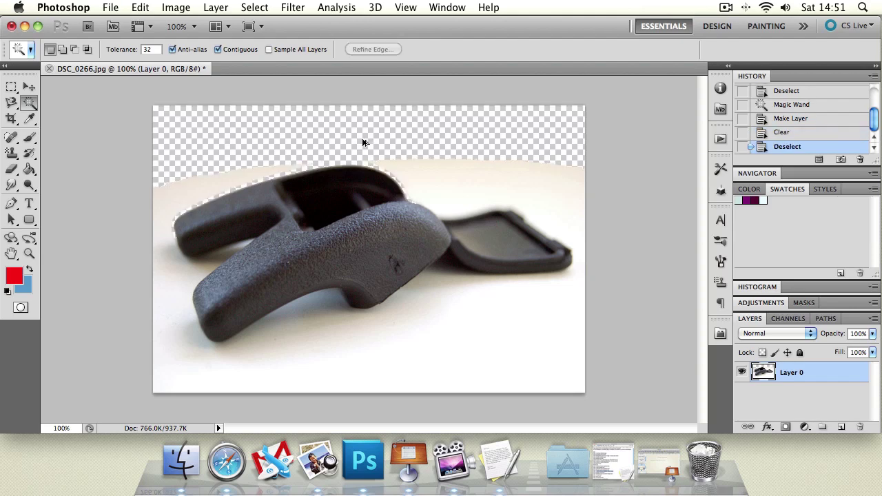
{"action": "key", "text": "super+alt+z"}
{"action": "key", "text": "super+alt+z"}
{"action": "key", "text": "super+d"}
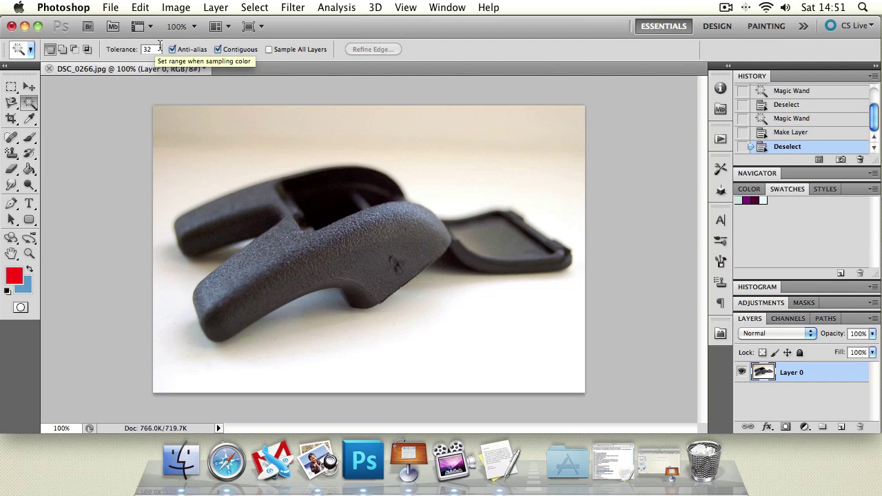
Select the upper and lower backdrop with two additive Magic Wand samples at tolerance 32 and clear it
{"action": "left_click", "coordinate": [62, 51]}
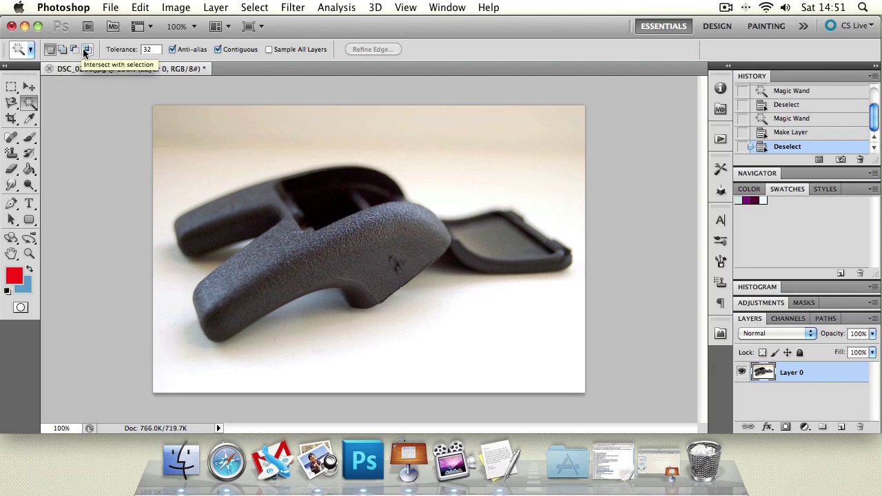
{"action": "left_click", "coordinate": [49, 49]}
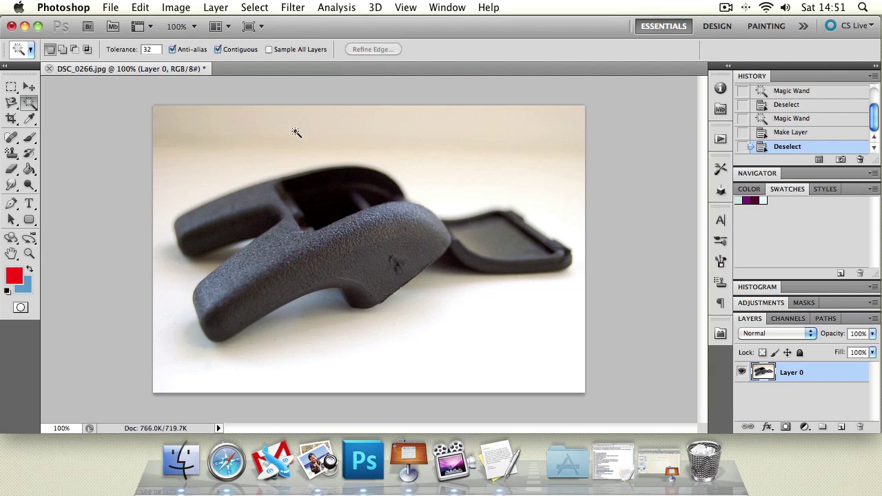
{"action": "left_click", "coordinate": [273, 128]}
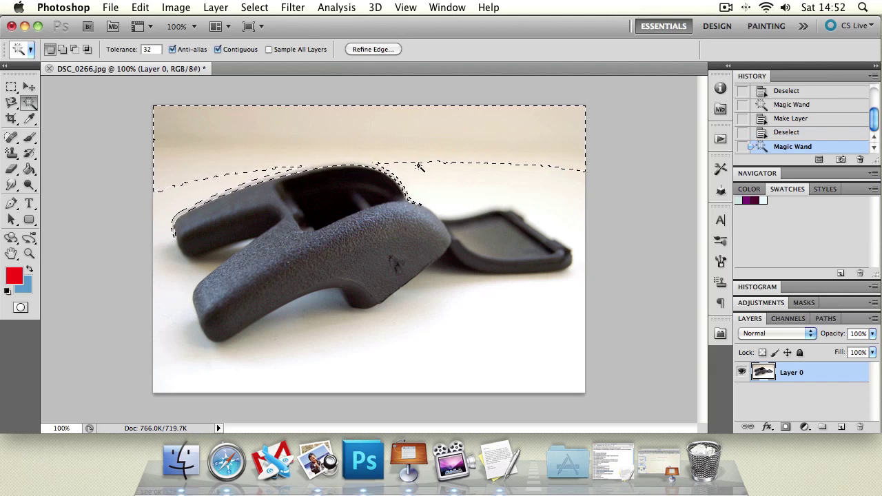
{"action": "left_click", "coordinate": [62, 50]}
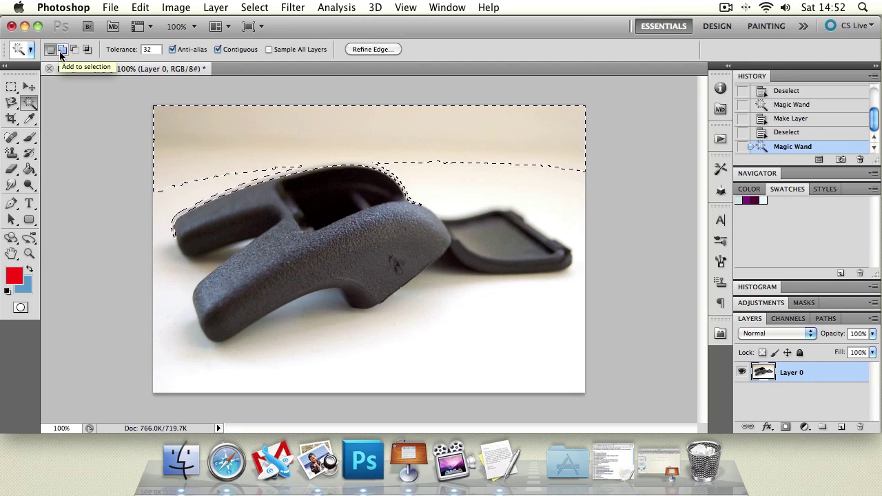
{"action": "left_click", "coordinate": [449, 181]}
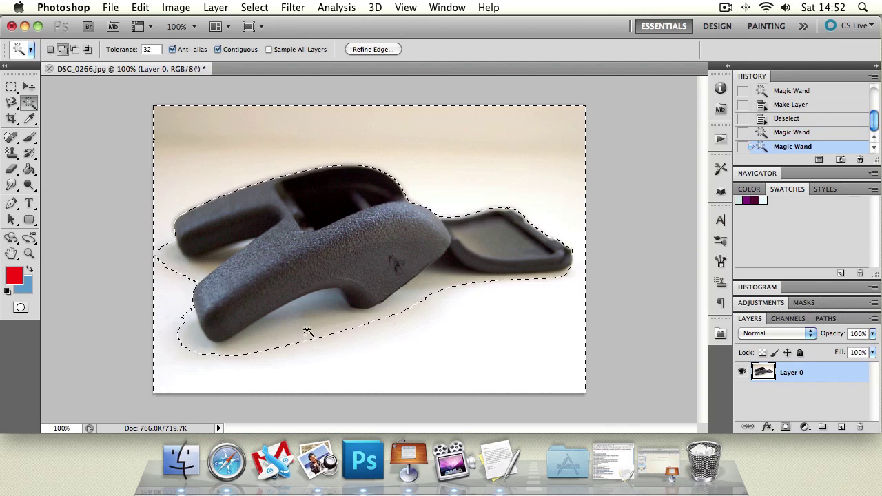
{"action": "key", "text": "Delete"}
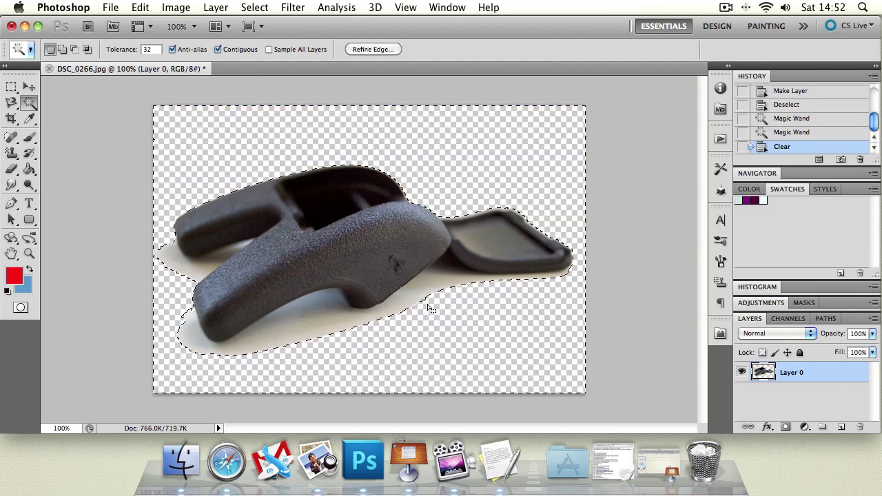
Select and clear the pale backdrop strip running beneath the object from the front leg to the lid
{"action": "left_click", "coordinate": [300, 334]}
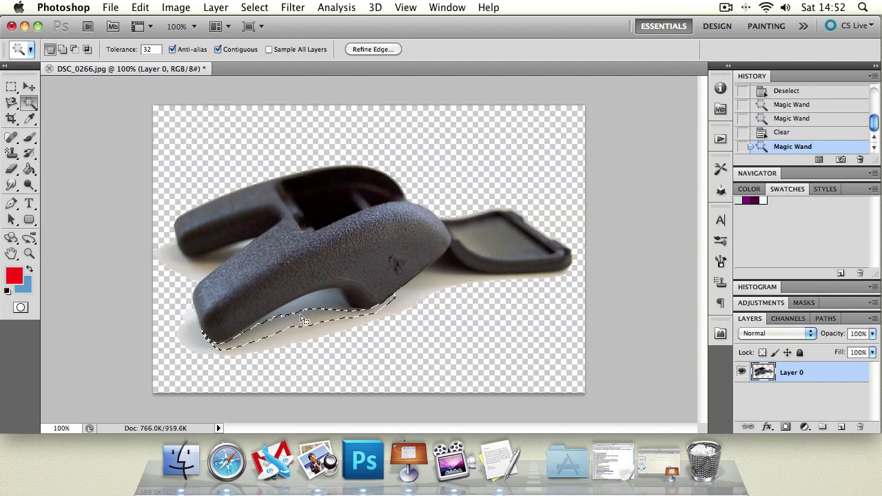
{"action": "key", "text": "super+d"}
{"action": "left_click", "coordinate": [449, 283]}
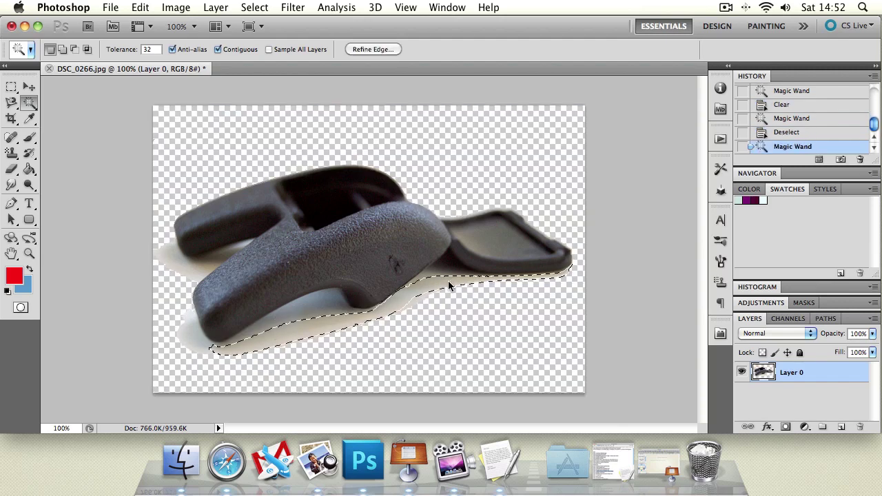
{"action": "key", "text": "Delete"}
{"action": "key", "text": "super+d"}
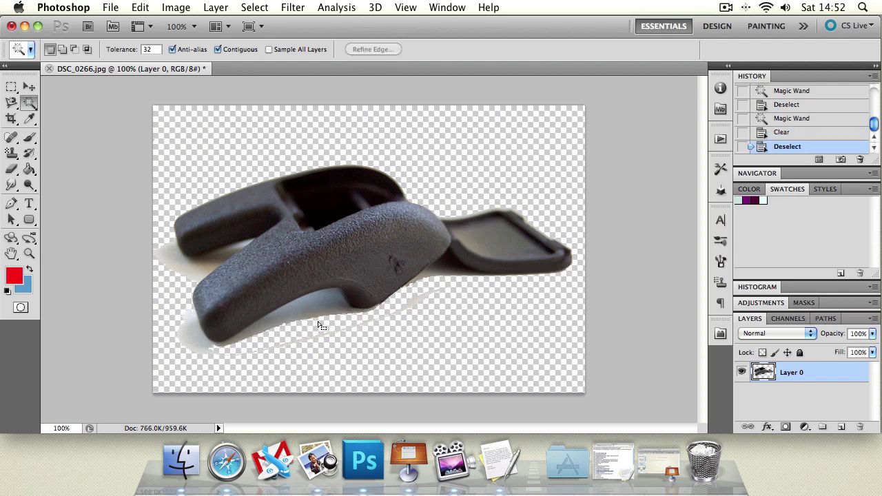
Clear the leftover backdrop around the front leg's tip and beside the rear leg's end with the Magic Wand
{"action": "left_click", "coordinate": [195, 342]}
{"action": "key", "text": "Delete"}
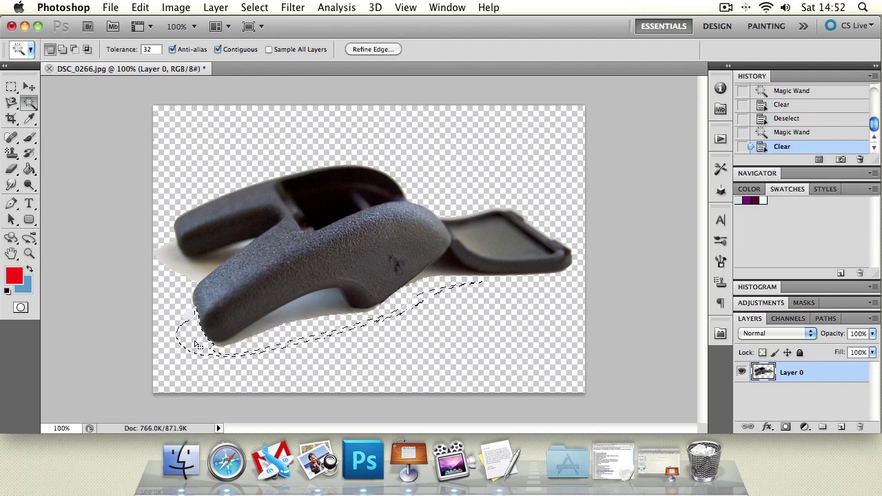
{"action": "key", "text": "super+d"}
{"action": "left_click", "coordinate": [164, 260]}
{"action": "key", "text": "Delete"}
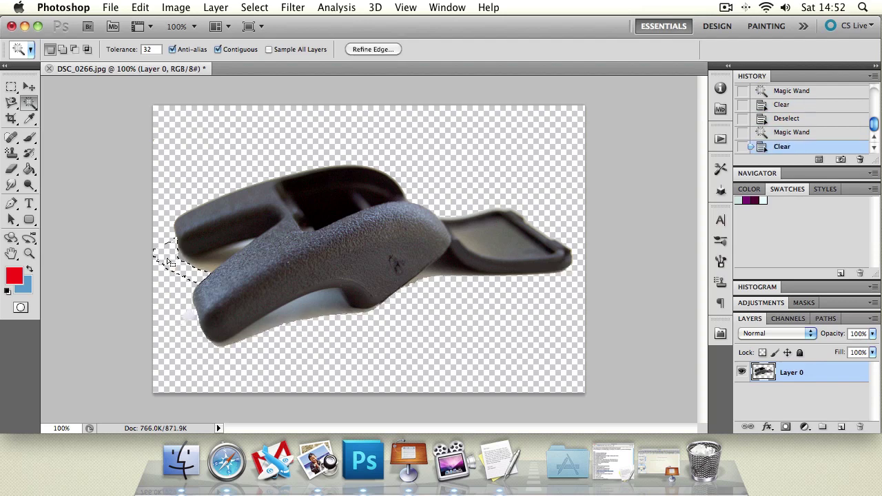
Clear the shadowed backdrop between the two legs and beneath the front leg's arch, then deselect
{"action": "left_click", "coordinate": [204, 266]}
{"action": "key", "text": "Delete"}
{"action": "left_click", "coordinate": [243, 250]}
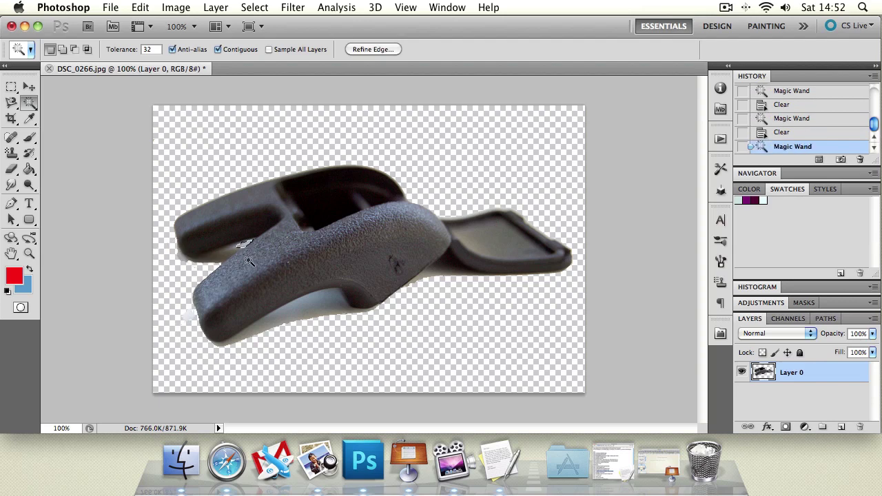
{"action": "key", "text": "Delete"}
{"action": "left_click", "coordinate": [320, 305]}
{"action": "key", "text": "Delete"}
{"action": "key", "text": "super+d"}
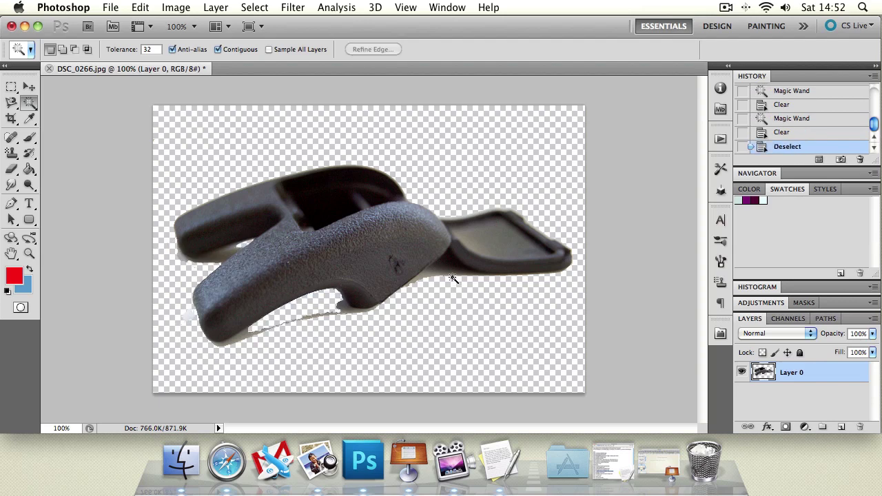
Remove the remaining thin strip under the arch and the dark shadow beside the foot with the Magic Wand
{"action": "left_click", "coordinate": [437, 275]}
{"action": "key", "text": "super+d"}
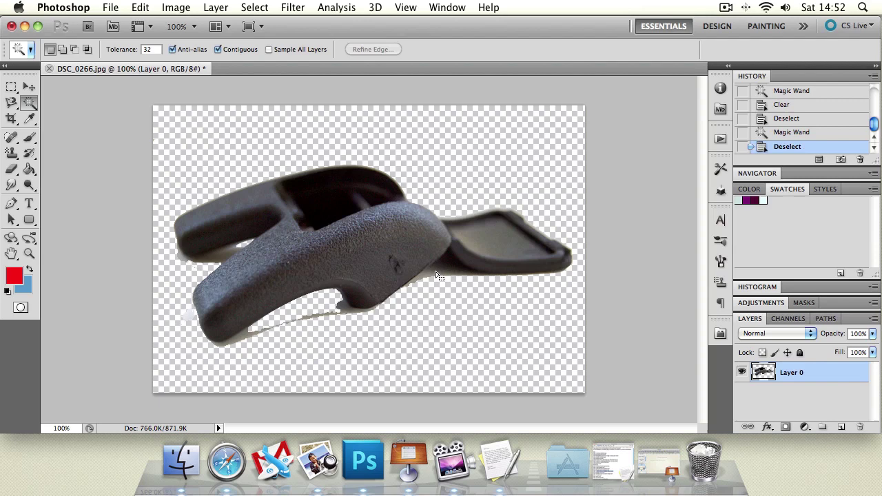
{"action": "left_click", "coordinate": [346, 315]}
{"action": "key", "text": "Delete"}
{"action": "left_click", "coordinate": [343, 313]}
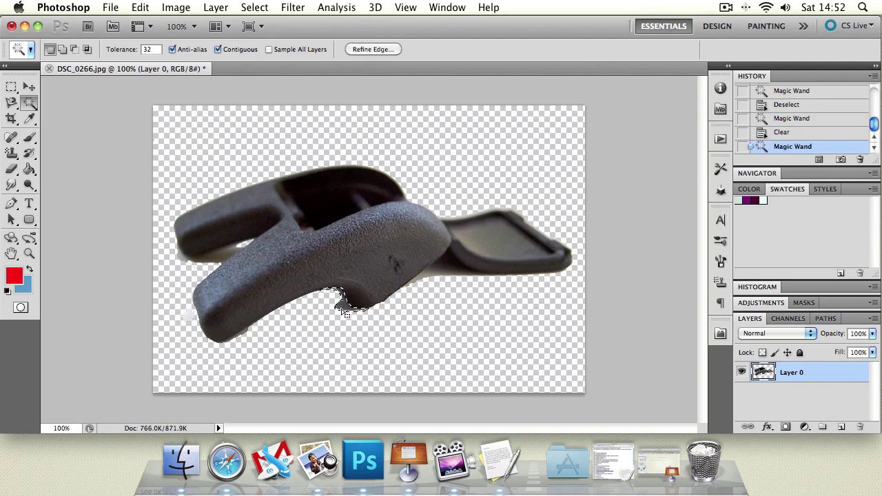
{"action": "key", "text": "Delete"}
{"action": "key", "text": "super+d"}
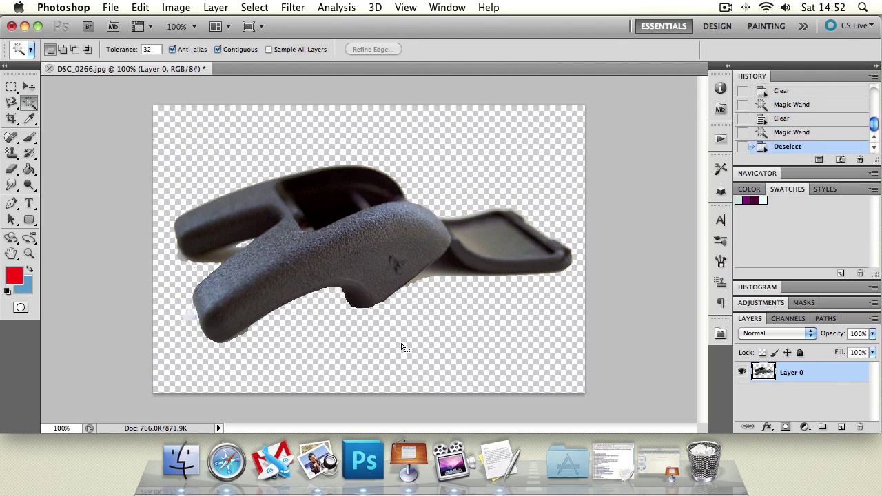
Set the Magic Wand tolerance to 10 and select the dark patch inside the object's rear opening
{"action": "left_click", "coordinate": [443, 276]}
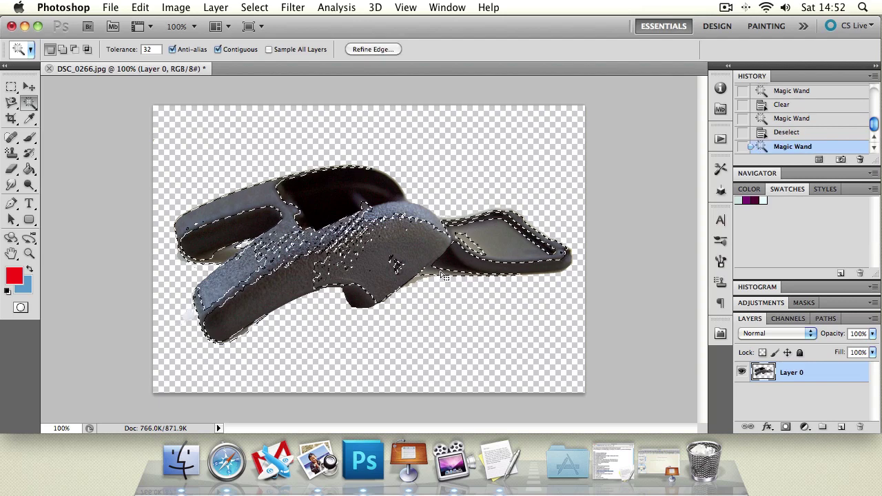
{"action": "left_click", "coordinate": [504, 337]}
{"action": "double_click", "coordinate": [154, 49]}
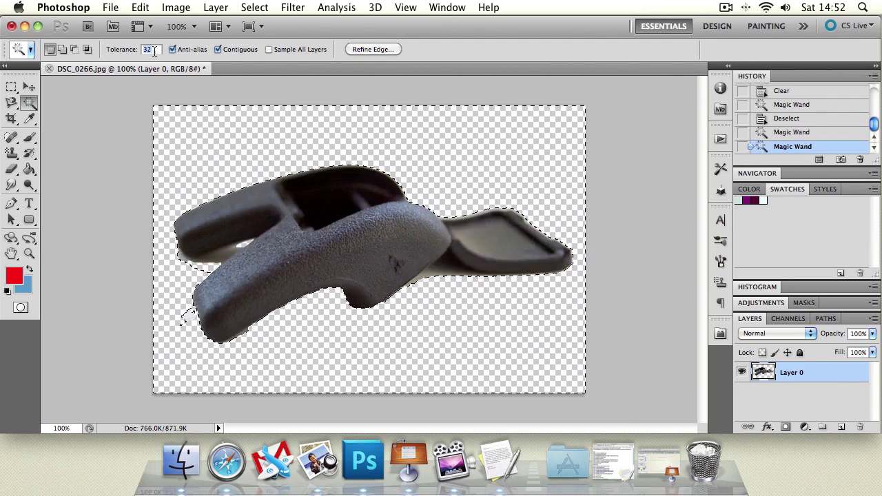
{"action": "type", "text": "10"}
{"action": "left_click", "coordinate": [389, 202]}
Try clearing the shadow remnants between the foot and the lid with repeated Magic Wand selections at tolerance 10
{"action": "left_click", "coordinate": [442, 272]}
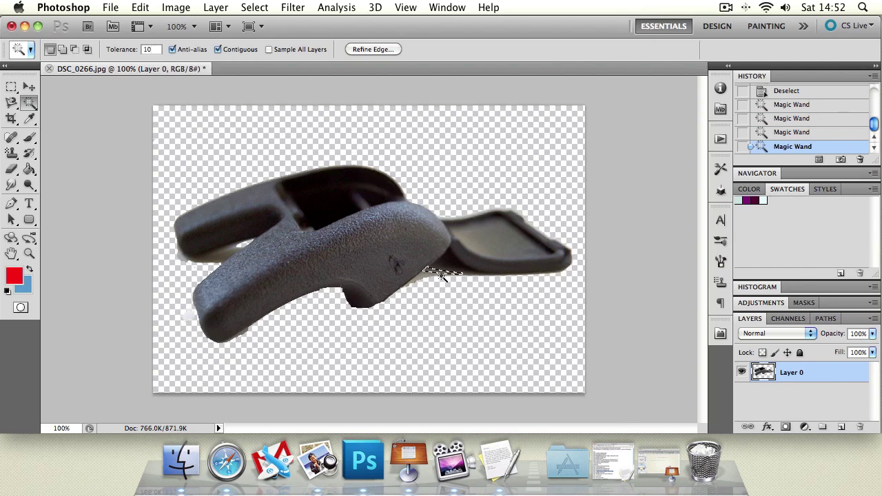
{"action": "key", "text": "Delete"}
{"action": "left_click", "coordinate": [446, 273]}
{"action": "left_click", "coordinate": [456, 275]}
{"action": "key", "text": "Delete"}
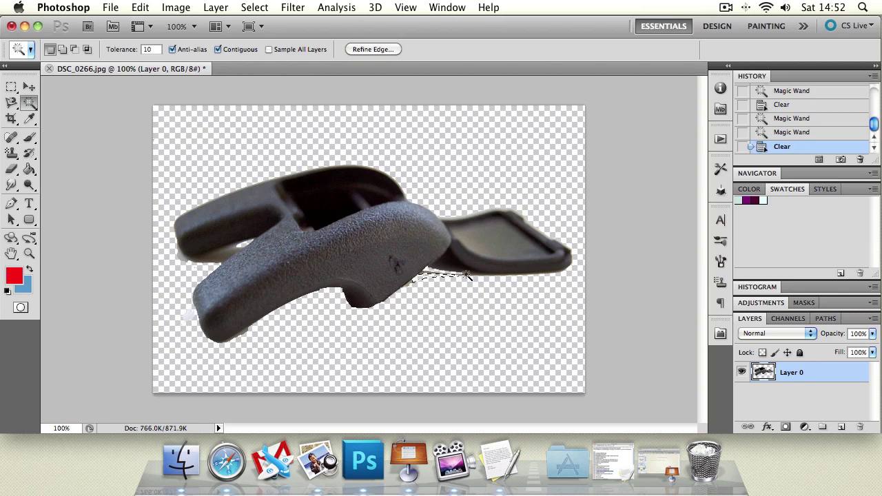
{"action": "left_click", "coordinate": [468, 276]}
{"action": "key", "text": "Delete"}
{"action": "left_click", "coordinate": [432, 276]}
{"action": "key", "text": "Delete"}
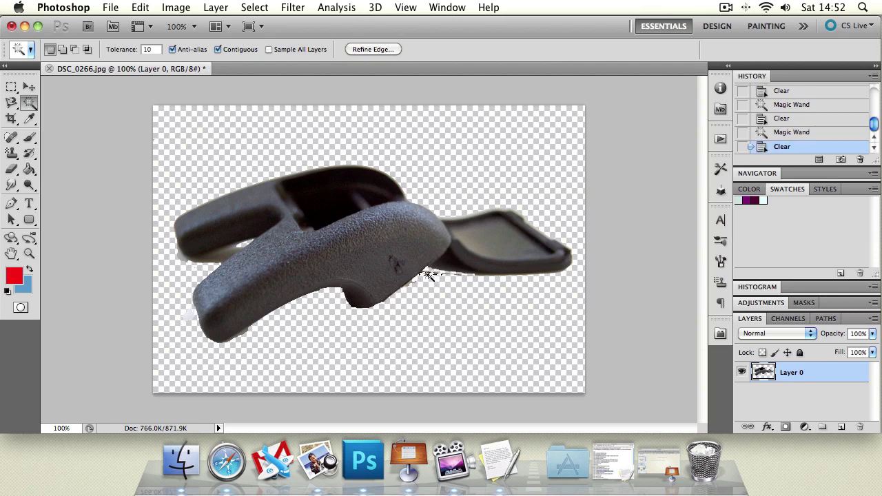
{"action": "key", "text": "super+d"}
{"action": "left_click", "coordinate": [429, 274]}
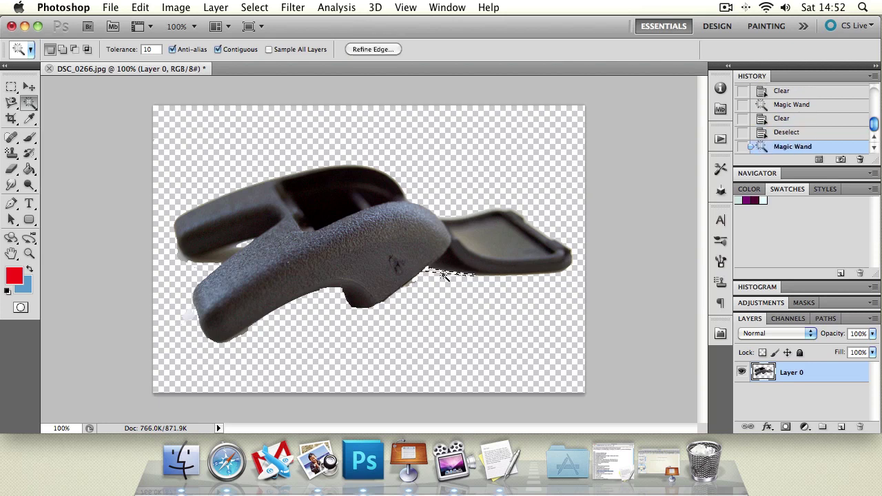
{"action": "key", "text": "Delete"}
{"action": "key", "text": "super+d"}
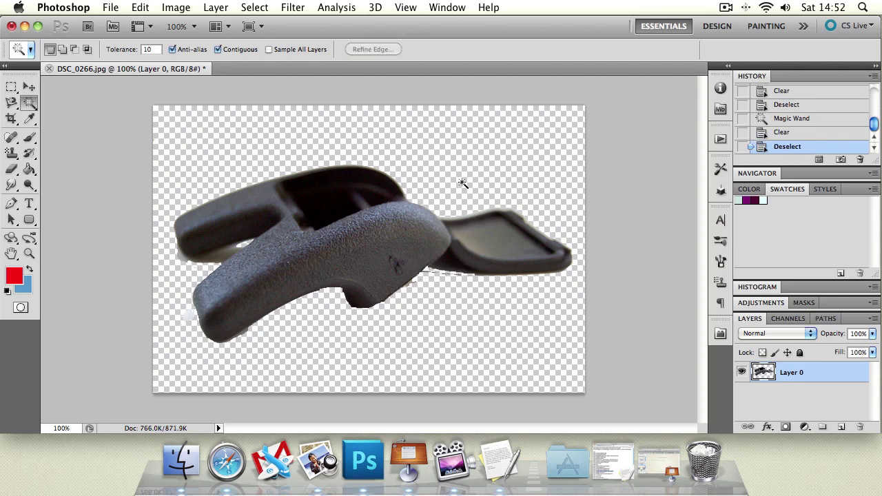
Turn off anti-aliasing for the Magic Wand and try clearing the shadow patch under the rear leg
{"action": "left_click", "coordinate": [173, 50]}
{"action": "left_click", "coordinate": [227, 259]}
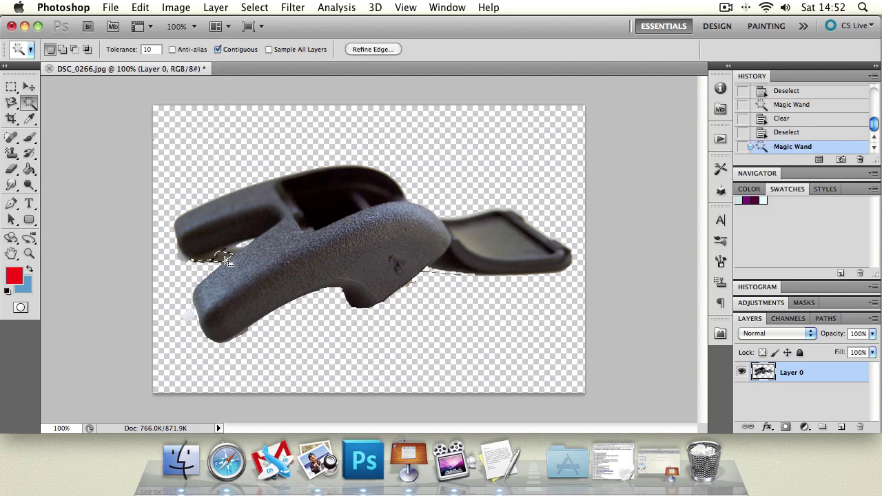
{"action": "key", "text": "Delete"}
{"action": "key", "text": "super+d"}
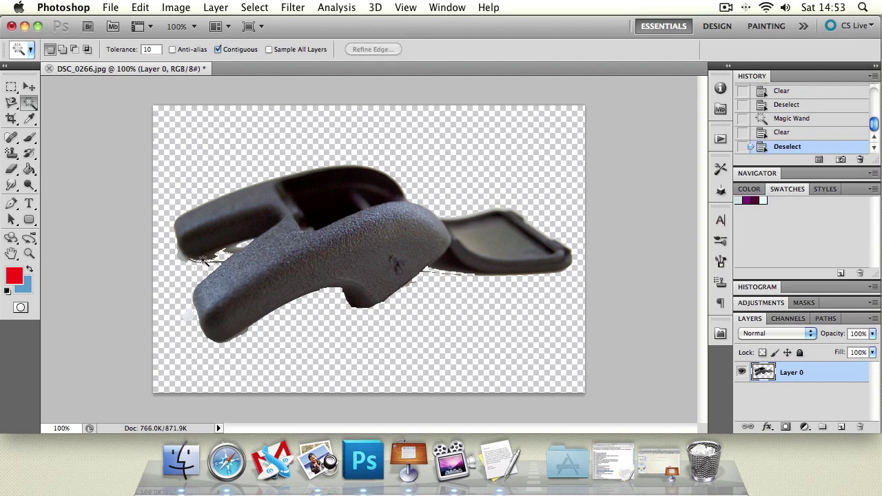
Inspect the jagged edges around the legs up close and undo the clearings made at tolerance 10
{"action": "key", "text": "z"}
{"action": "left_click", "coordinate": [221, 267]}
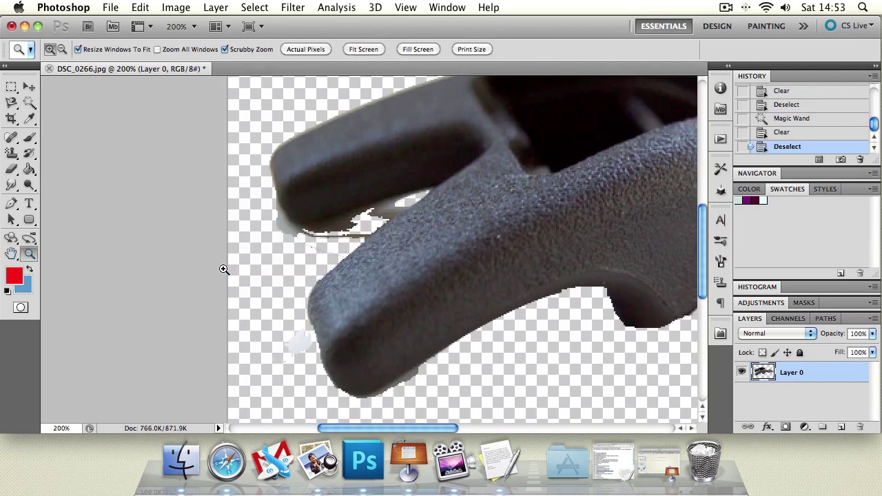
{"action": "left_click", "coordinate": [363, 222], "text": "alt"}
{"action": "left_click", "coordinate": [362, 222], "text": "alt"}
{"action": "left_click", "coordinate": [335, 265]}
{"action": "key", "text": "super+alt+z"}
{"action": "key", "text": "super+alt+z"}
{"action": "key", "text": "super+alt+z"}
{"action": "key", "text": "super+alt+z"}
{"action": "key", "text": "super+alt+z"}
{"action": "key", "text": "super+alt+z"}
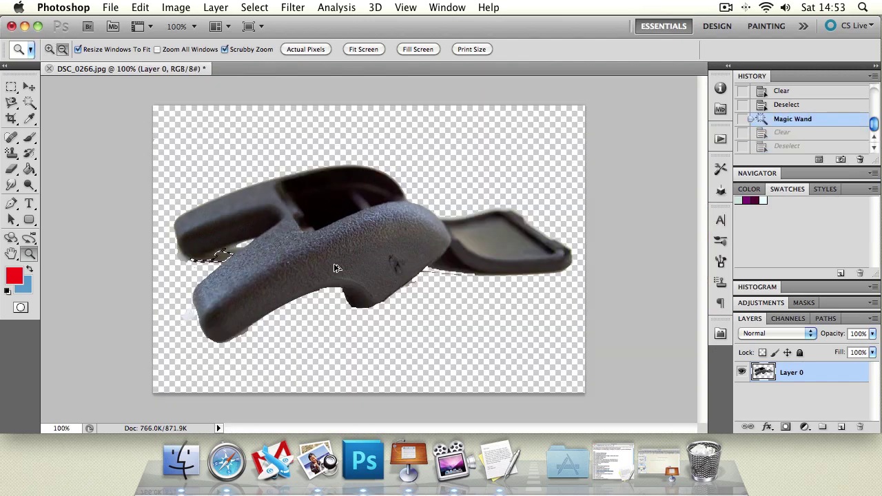
{"action": "key", "text": "super+alt+z"}
{"action": "key", "text": "super+alt+z"}
{"action": "key", "text": "super+alt+z"}
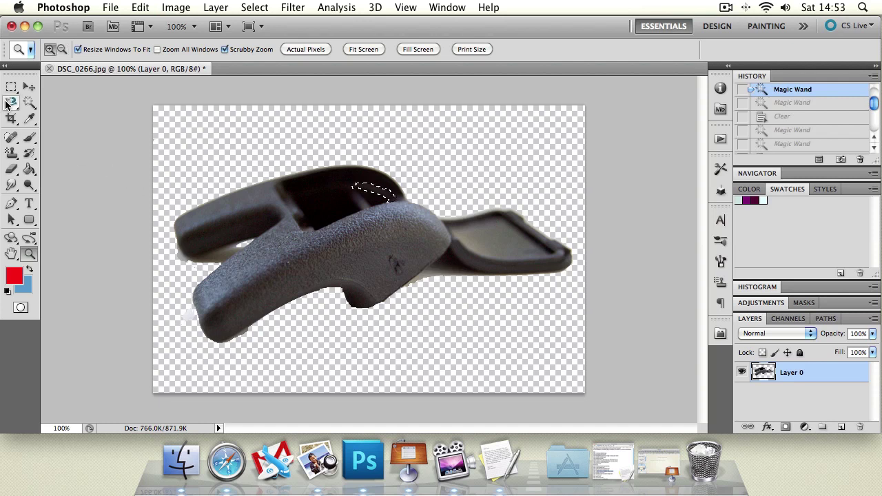
Try starting a Magnetic Lasso outline beside the foot and revert the photo to its original opened state
{"action": "left_click_drag", "start_coordinate": [12, 102], "coordinate": [35, 105]}
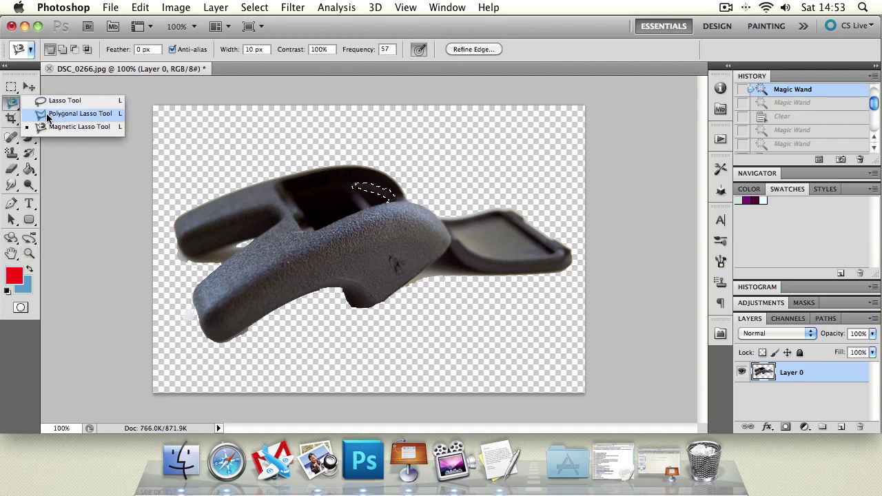
{"action": "left_click", "coordinate": [11, 101]}
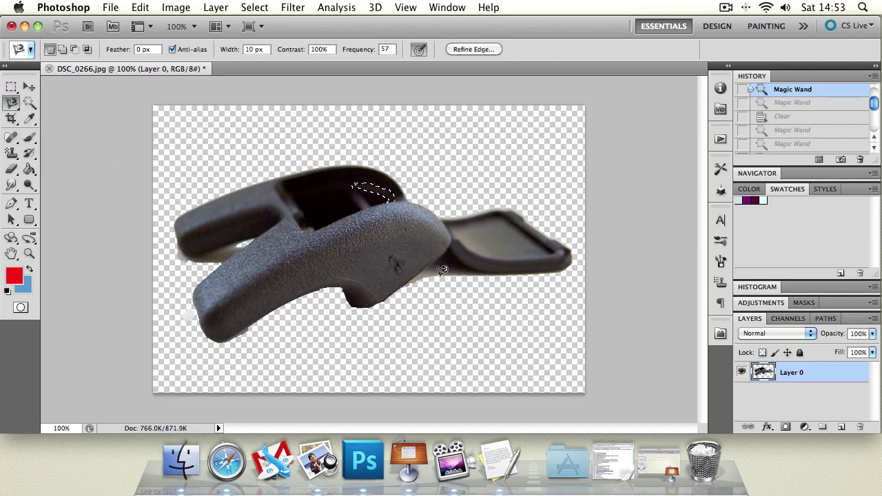
{"action": "left_click", "coordinate": [413, 288]}
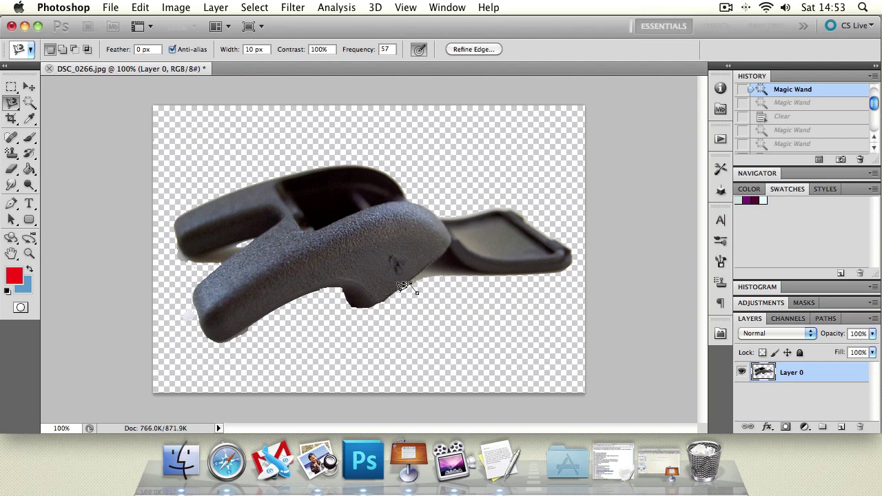
{"action": "left_click", "coordinate": [409, 284]}
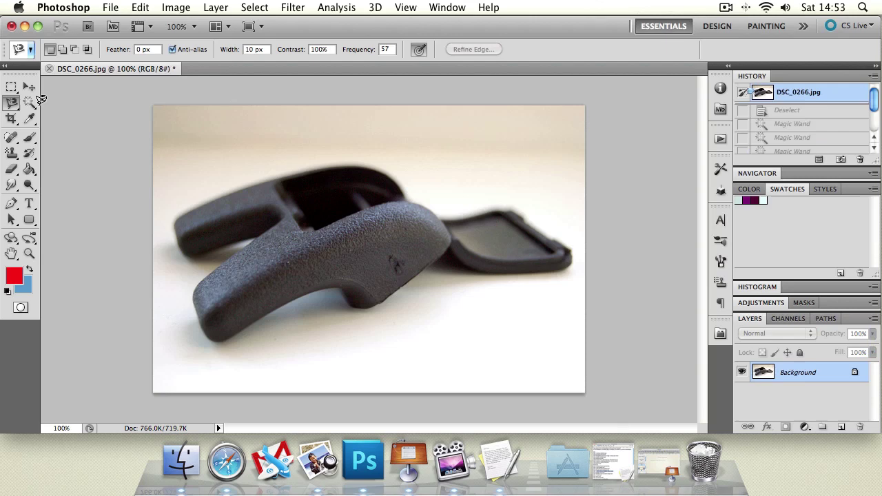
Try building up a backdrop selection behind the object with contiguous Magic Wand picks at tolerance 10, and deselect it
{"action": "left_click", "coordinate": [30, 101]}
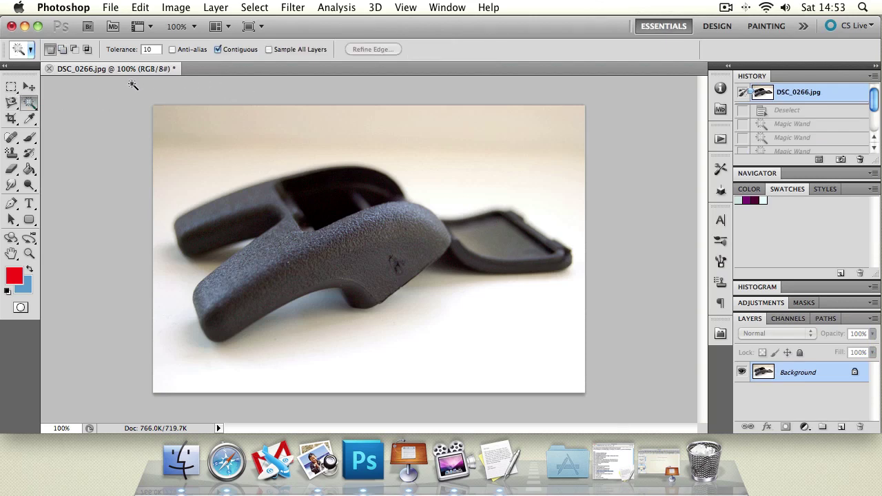
{"action": "left_click", "coordinate": [224, 129]}
{"action": "left_click", "coordinate": [404, 126], "text": "shift"}
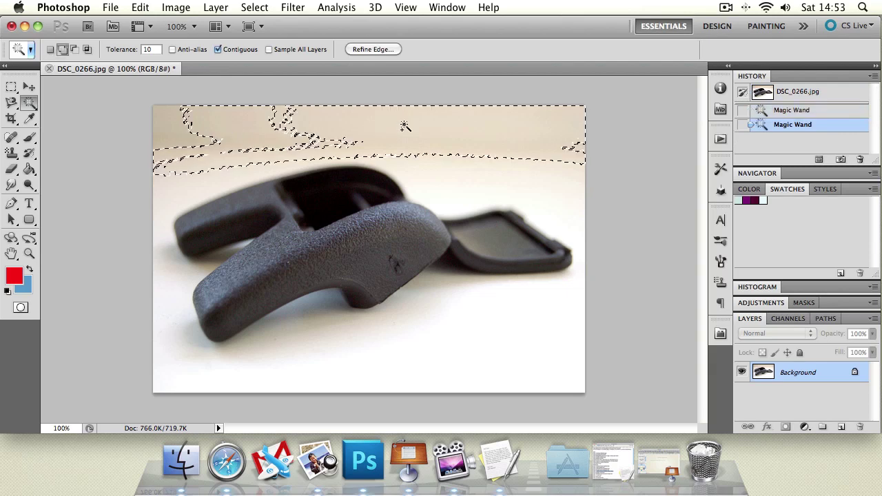
{"action": "left_click", "coordinate": [480, 186], "text": "shift"}
{"action": "left_click", "coordinate": [287, 127], "text": "shift"}
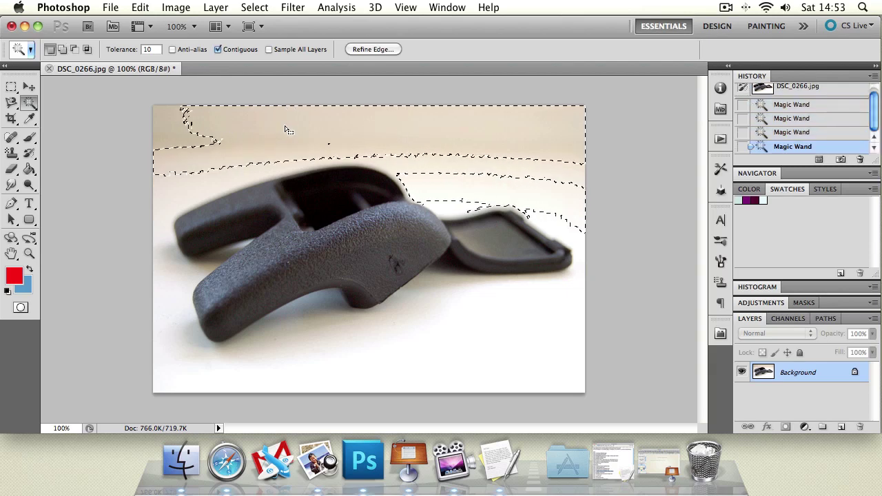
{"action": "key", "text": "super+d"}
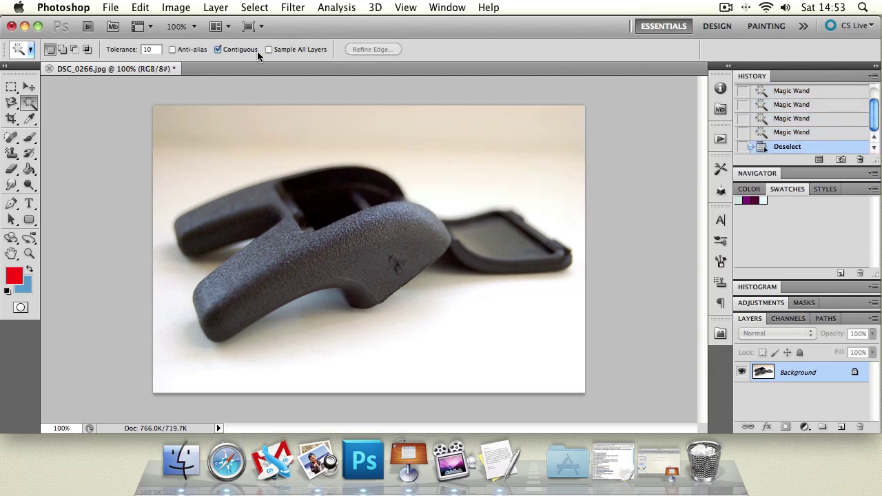
Turn off Contiguous to sample the object's body, backdrop and dark opening with the Magic Wand, restore the option and deselect
{"action": "left_click", "coordinate": [217, 49]}
{"action": "left_click", "coordinate": [395, 248]}
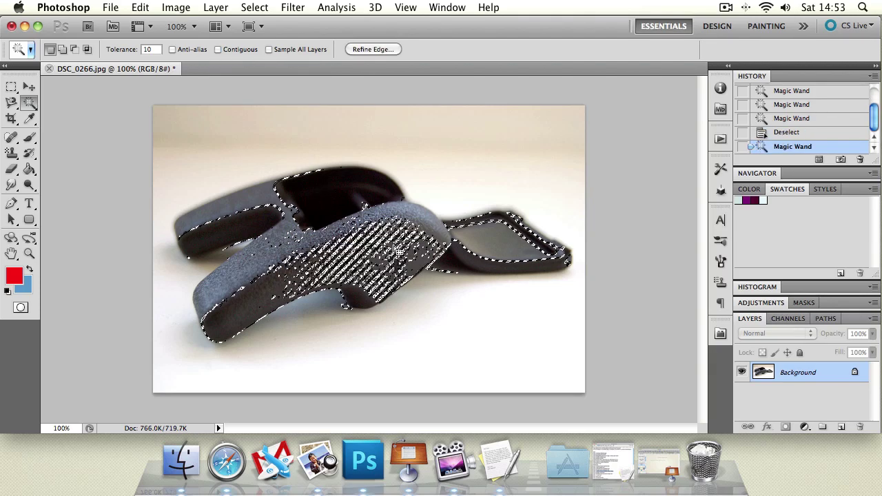
{"action": "left_click", "coordinate": [233, 199]}
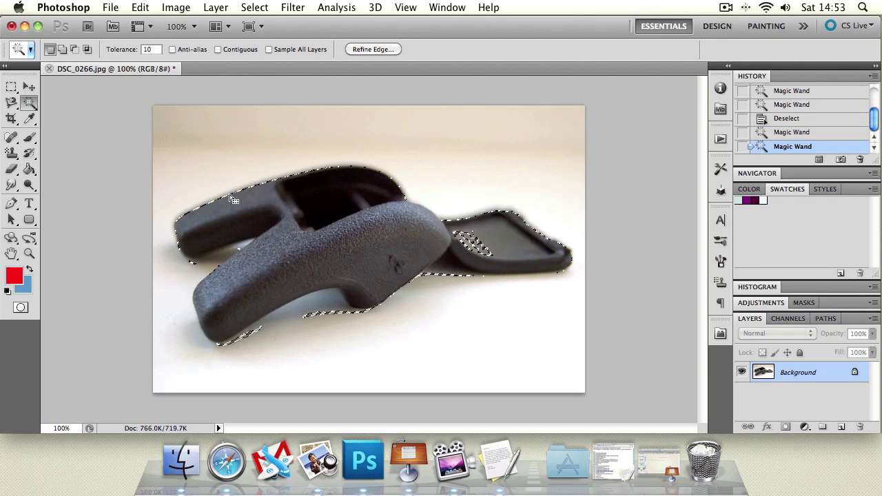
{"action": "left_click", "coordinate": [240, 142]}
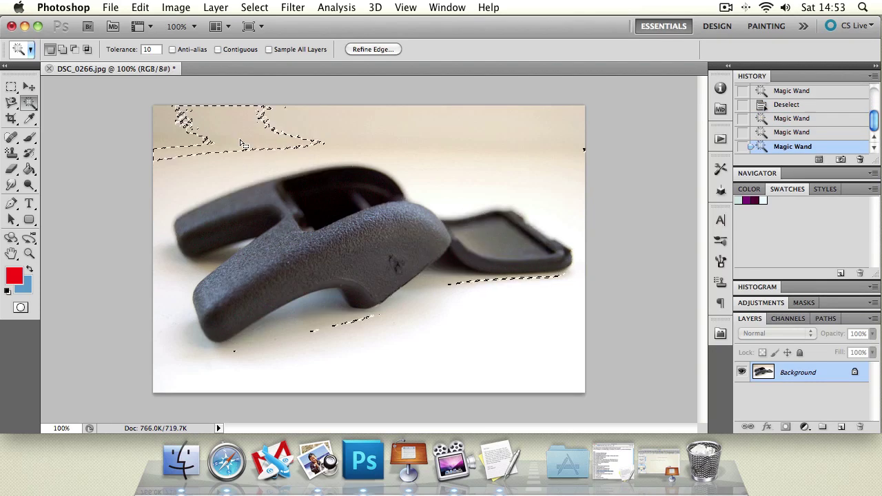
{"action": "left_click", "coordinate": [369, 149]}
{"action": "left_click", "coordinate": [330, 204]}
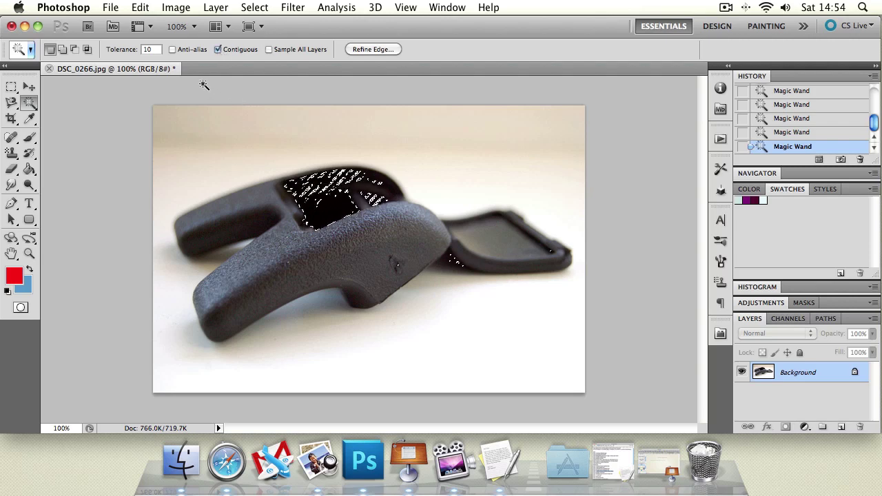
{"action": "key", "text": "super+d"}
Compare Magic Wand selections of the dark opening with anti-aliasing on and off, deselecting each and leaving anti-aliasing on
{"action": "left_click", "coordinate": [315, 200]}
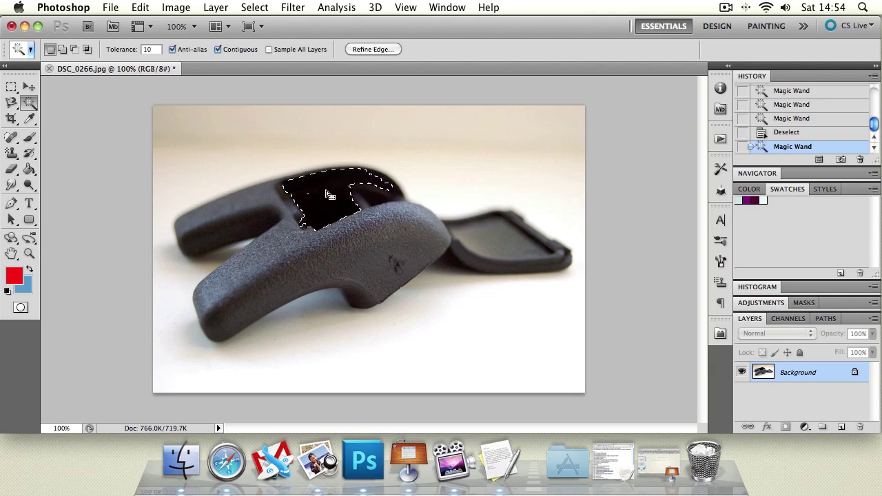
{"action": "left_click", "coordinate": [173, 49]}
{"action": "key", "text": "super+d"}
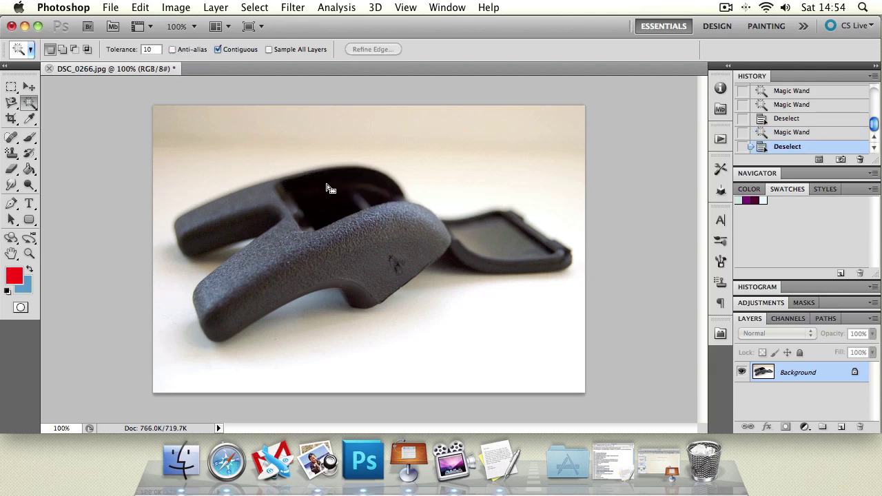
{"action": "left_click", "coordinate": [330, 187]}
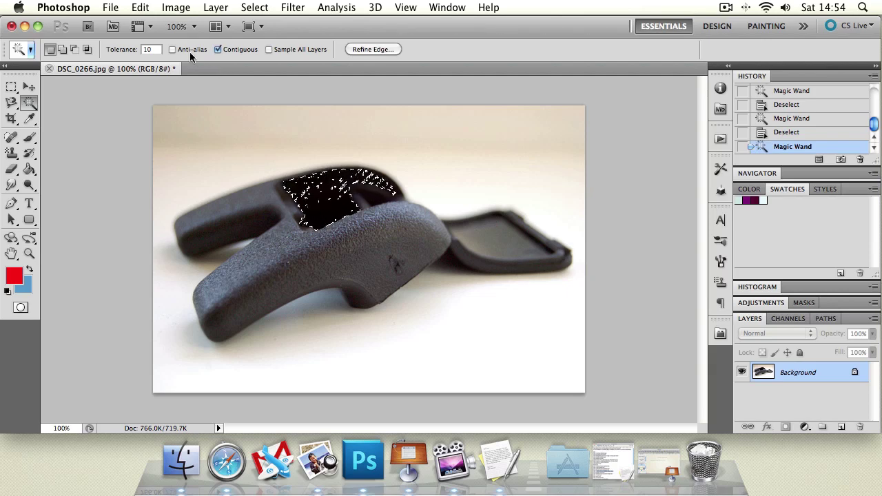
{"action": "key", "text": "super+d"}
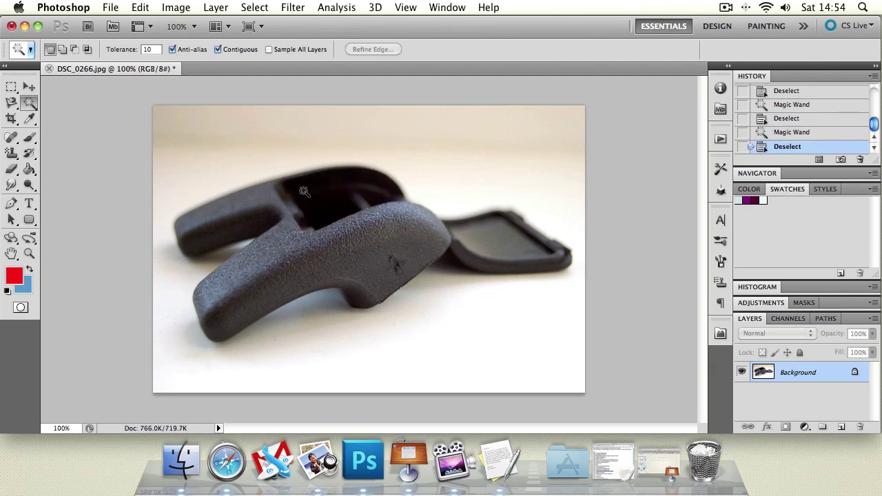